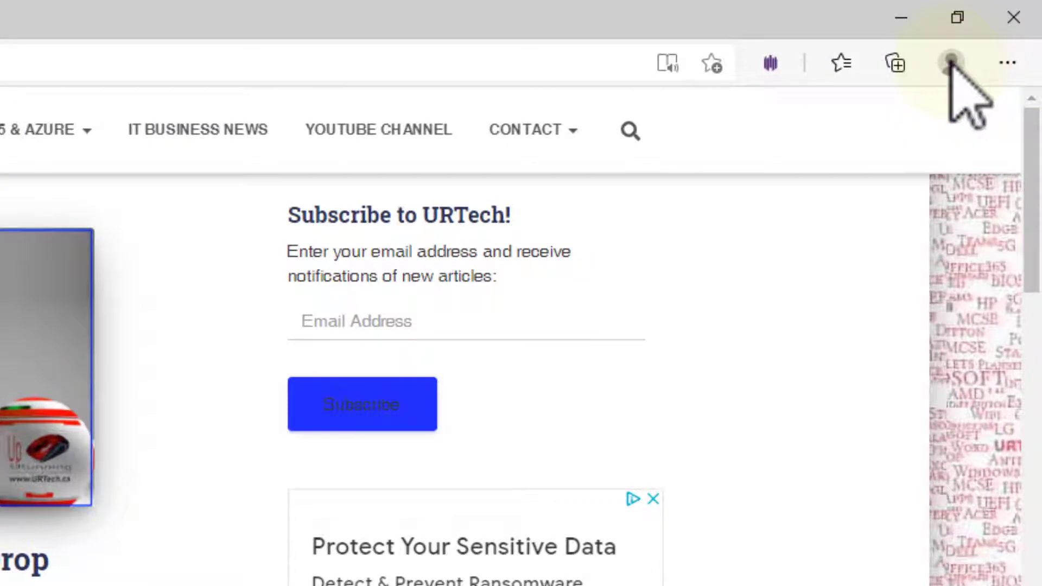
- Start signing Profile 2 in with a work or school account
{"action": "left_click", "coordinate": [951, 62]}
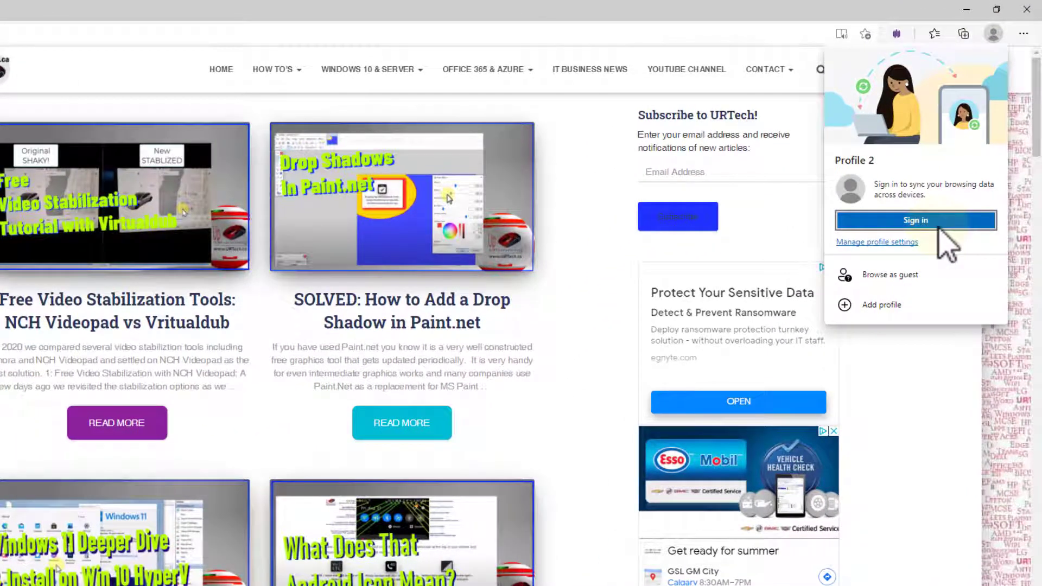
{"action": "left_click", "coordinate": [938, 224]}
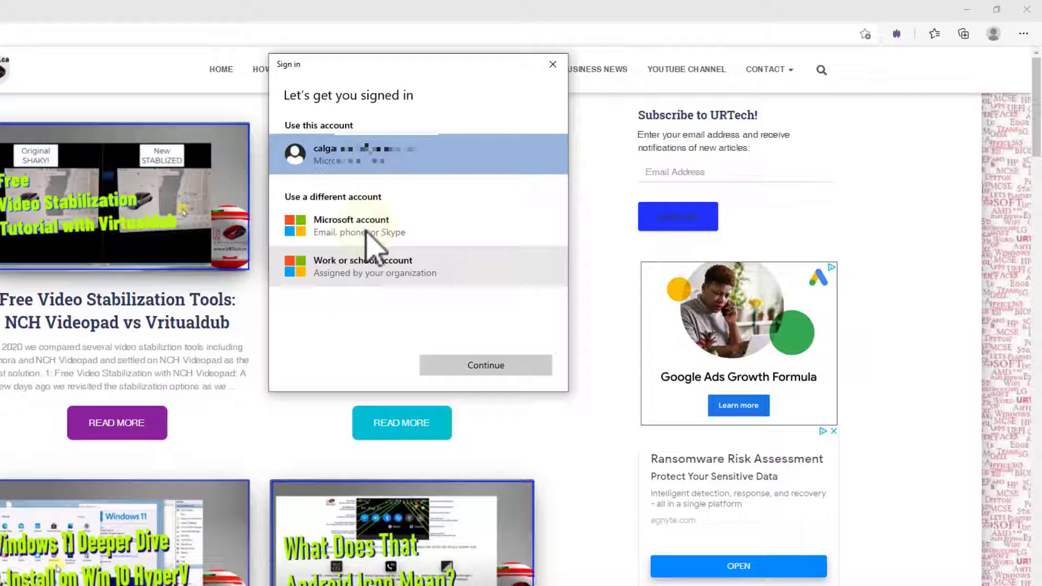
{"action": "left_click", "coordinate": [364, 263]}
{"action": "left_click", "coordinate": [521, 364]}
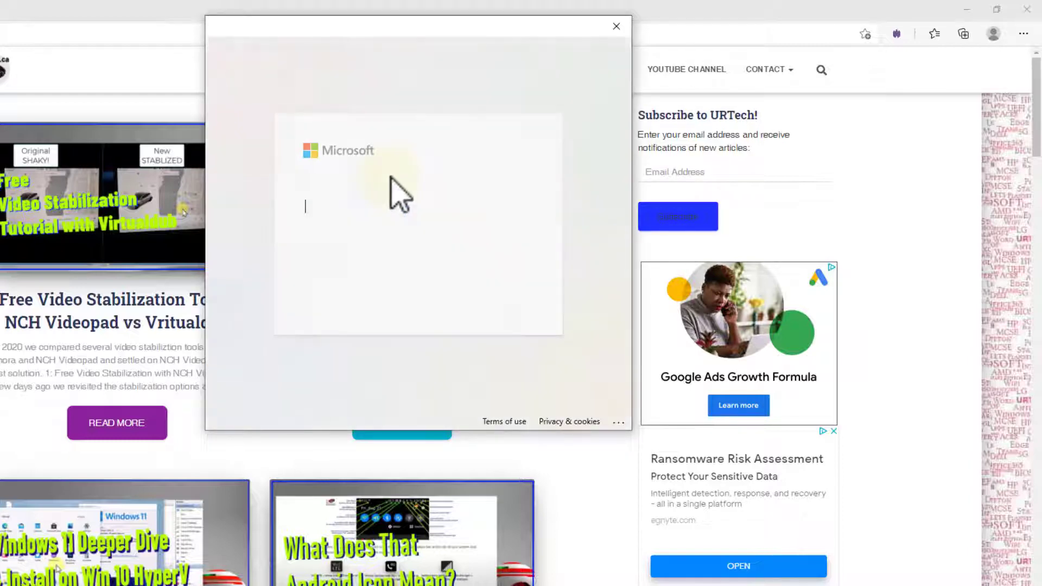
- Enter the work account's email address and organisation username to log in
{"action": "left_click", "coordinate": [350, 207]}
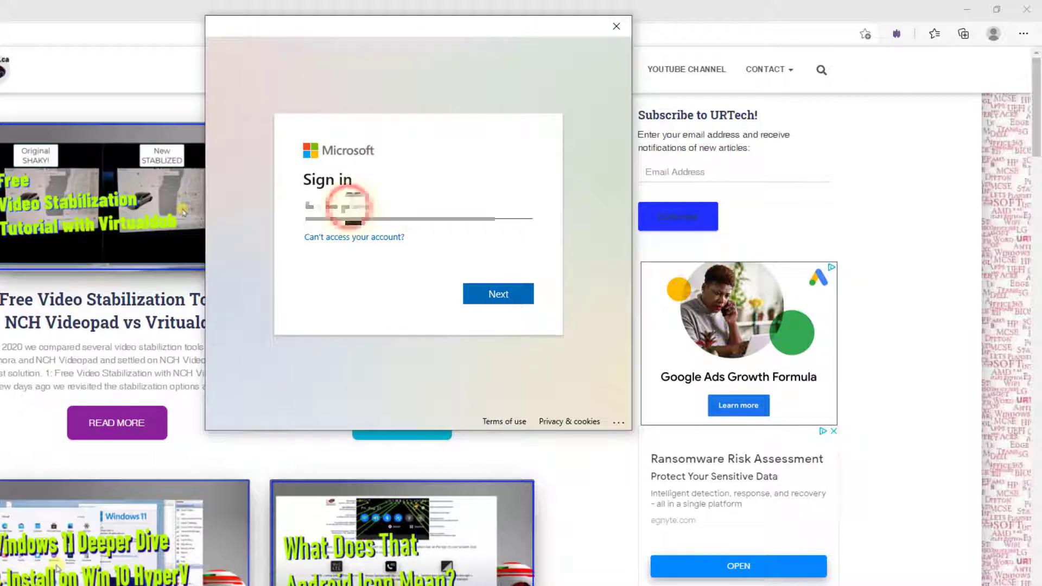
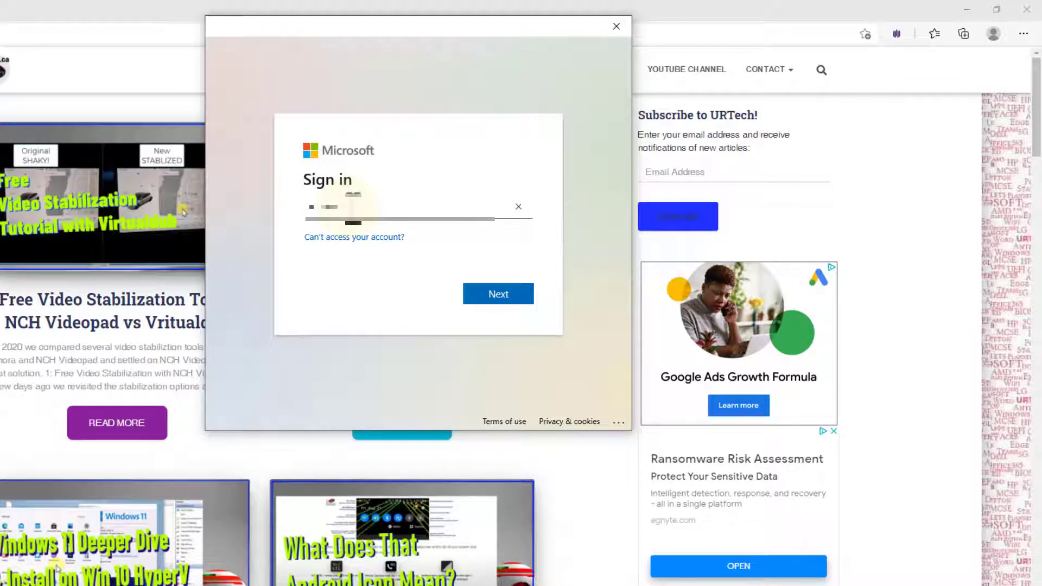
{"action": "key", "text": "Return"}
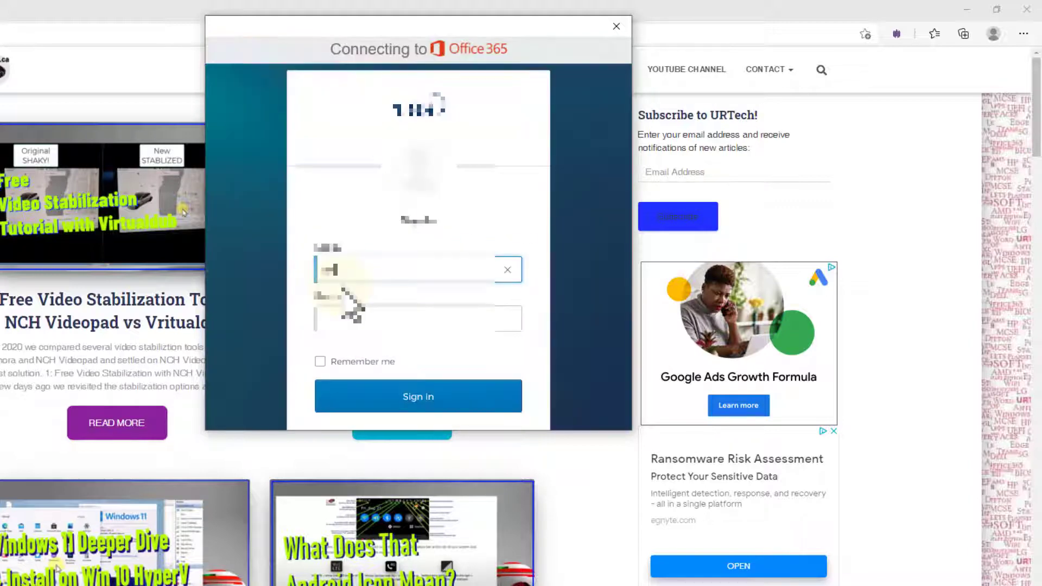
{"action": "key", "text": "Return"}
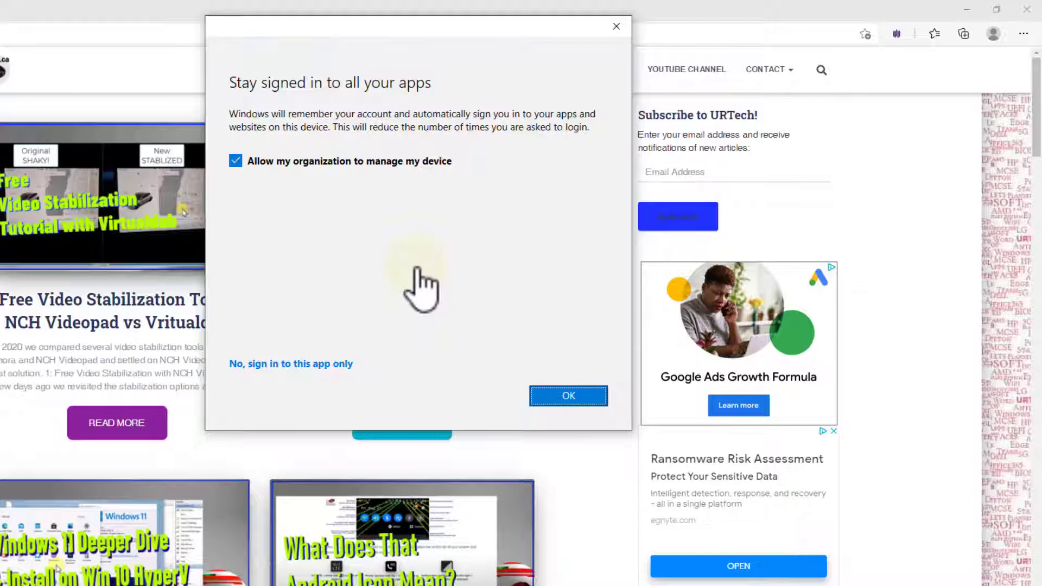
- Stay signed in to all apps, finish adding the work account, and turn on sync
{"action": "left_click", "coordinate": [570, 395]}
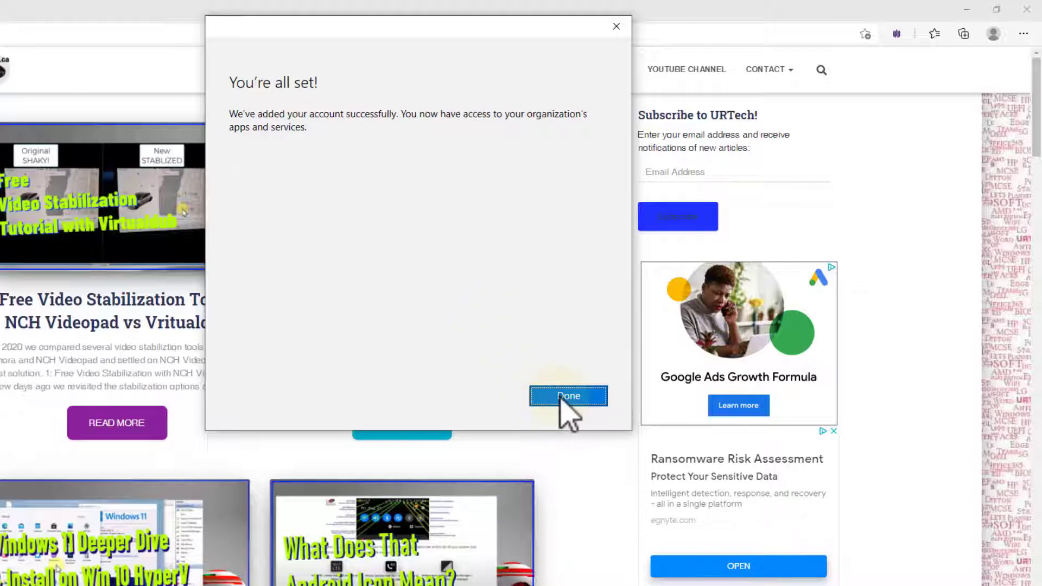
{"action": "left_click", "coordinate": [560, 396]}
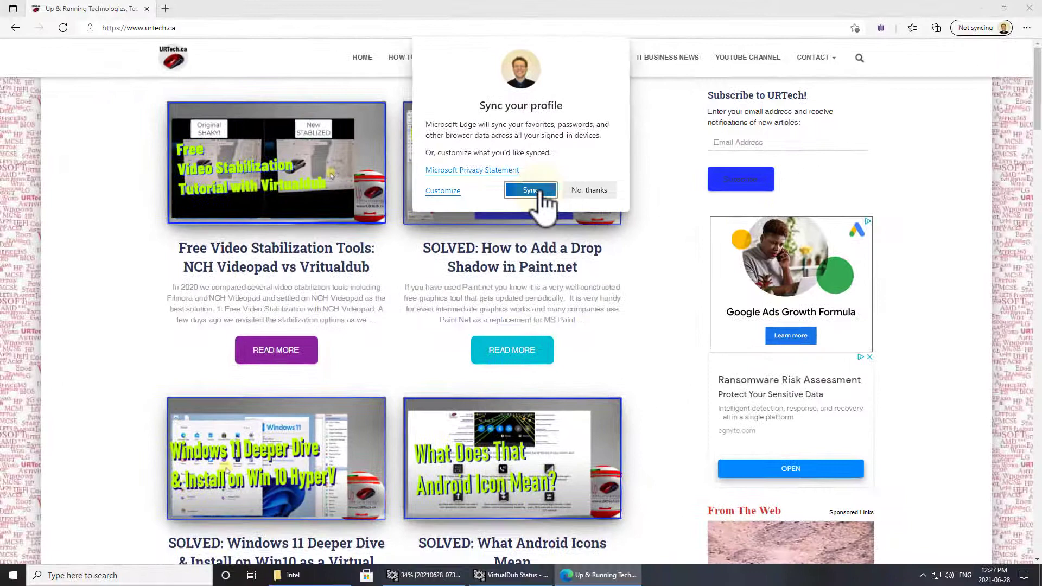
{"action": "left_click", "coordinate": [525, 196]}
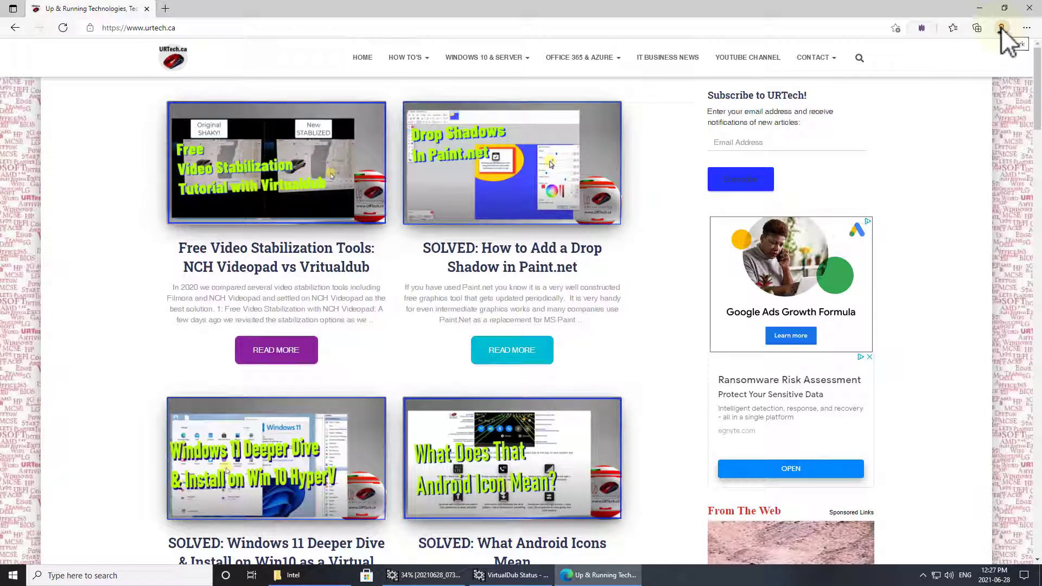
- Load portal.office.com and show the favorites bar with Ctrl+Shift+B
{"action": "left_click", "coordinate": [229, 27]}
{"action": "type", "text": "portal.office.co"}
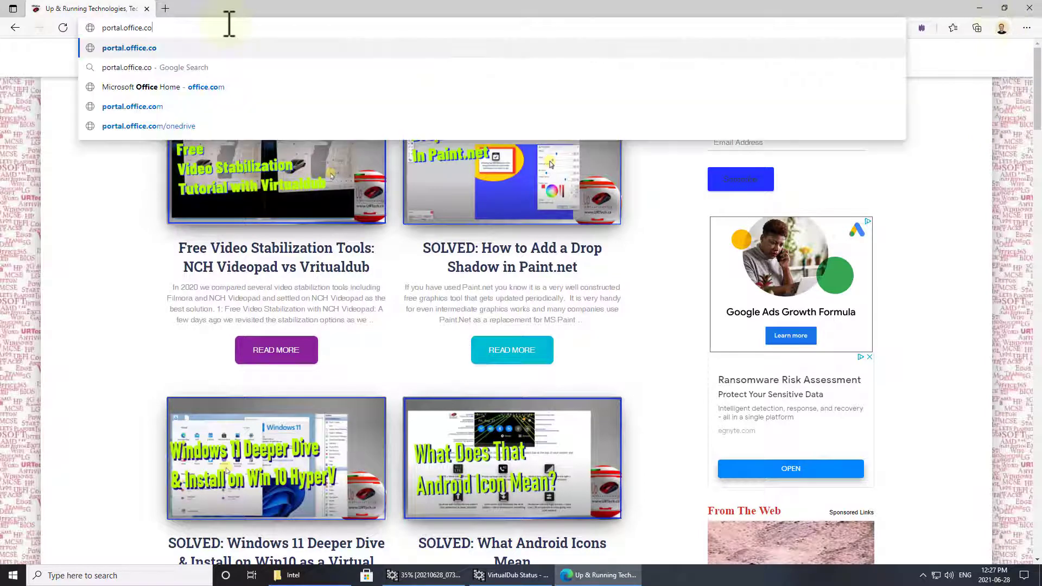
{"action": "type", "text": "m"}
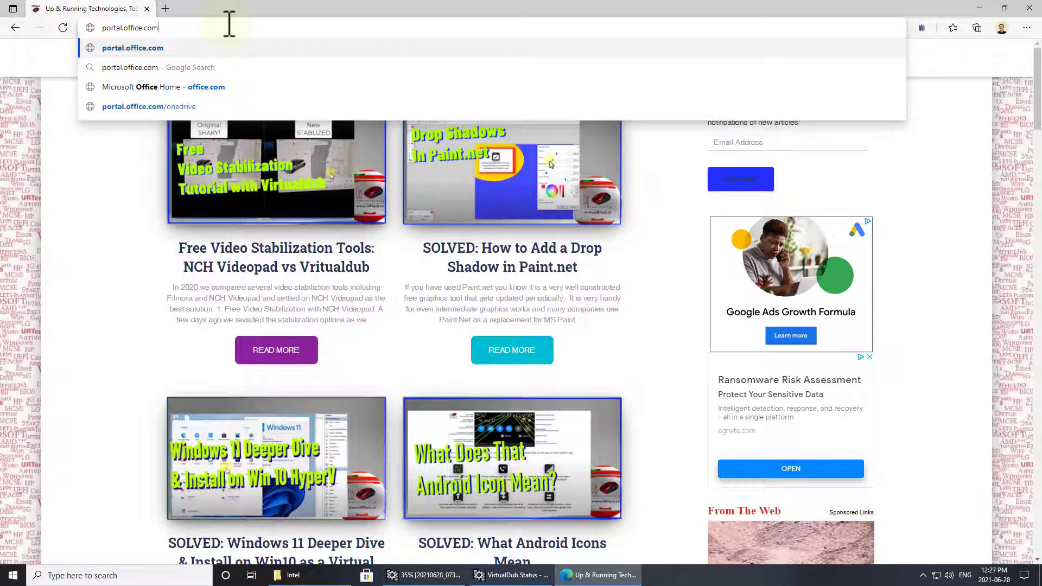
{"action": "key", "text": "Return"}
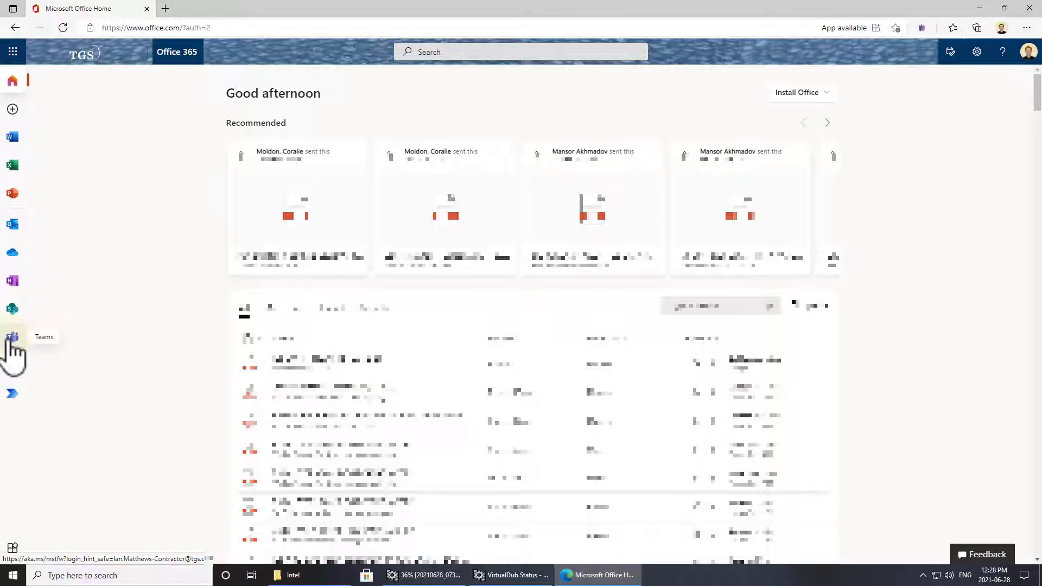
{"action": "key", "text": "ctrl+shift+b"}
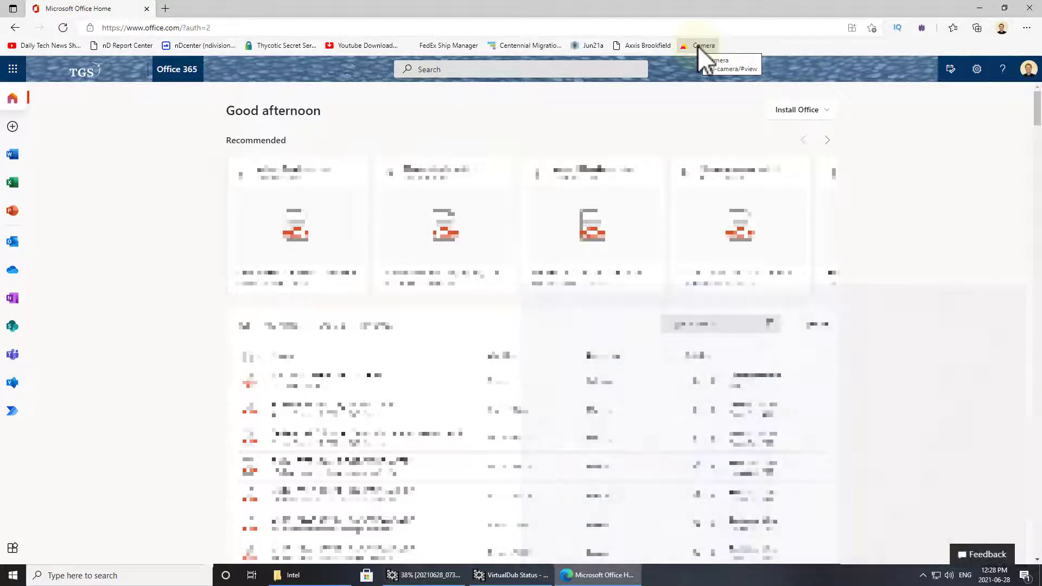
- Add another browser profile from the profile menu
{"action": "left_click", "coordinate": [1001, 27]}
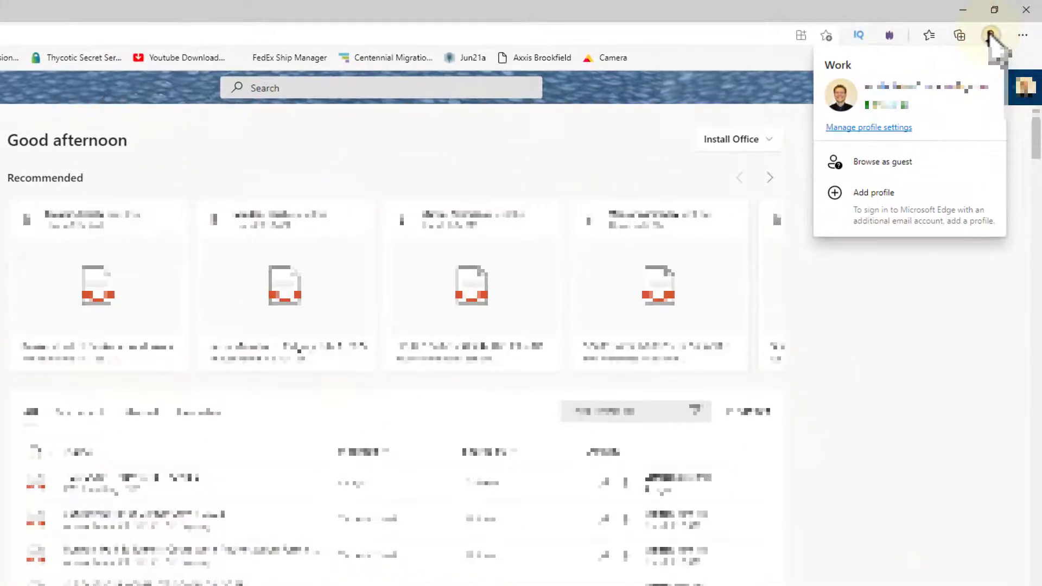
{"action": "left_click", "coordinate": [885, 205]}
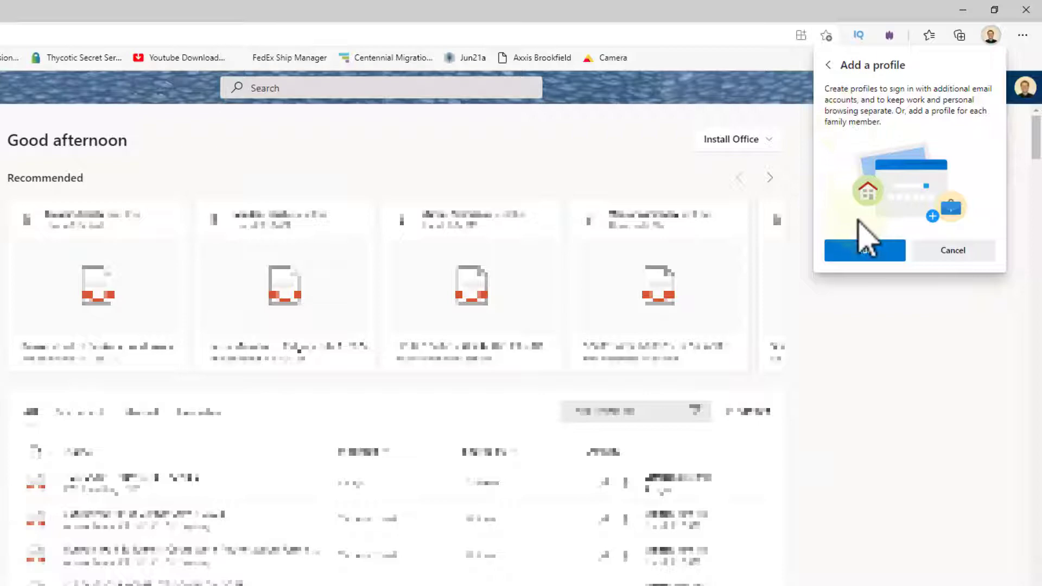
{"action": "left_click", "coordinate": [864, 253]}
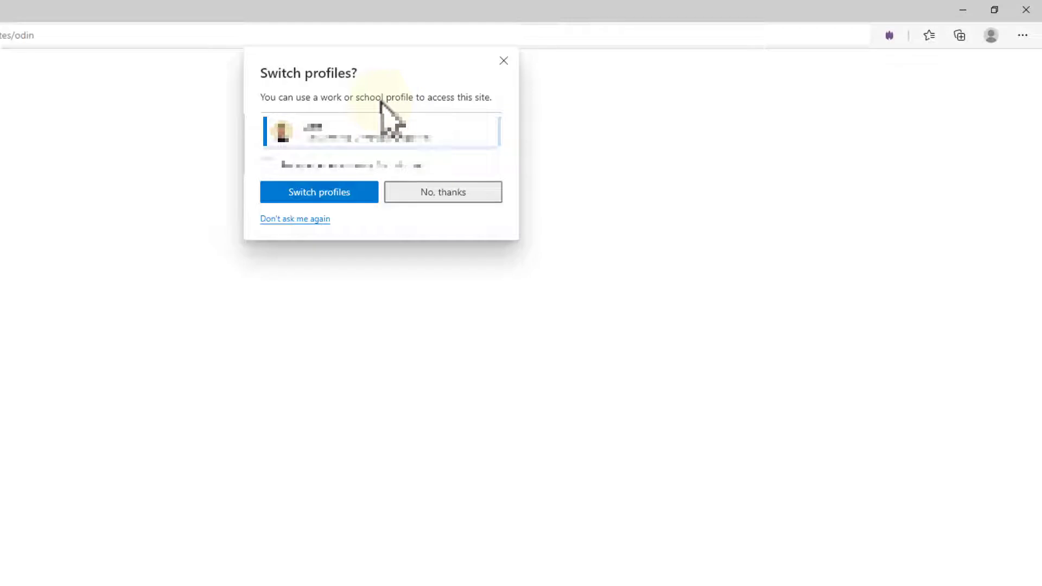
- Decline switching profiles and start signing in to the new profile
{"action": "left_click", "coordinate": [427, 189]}
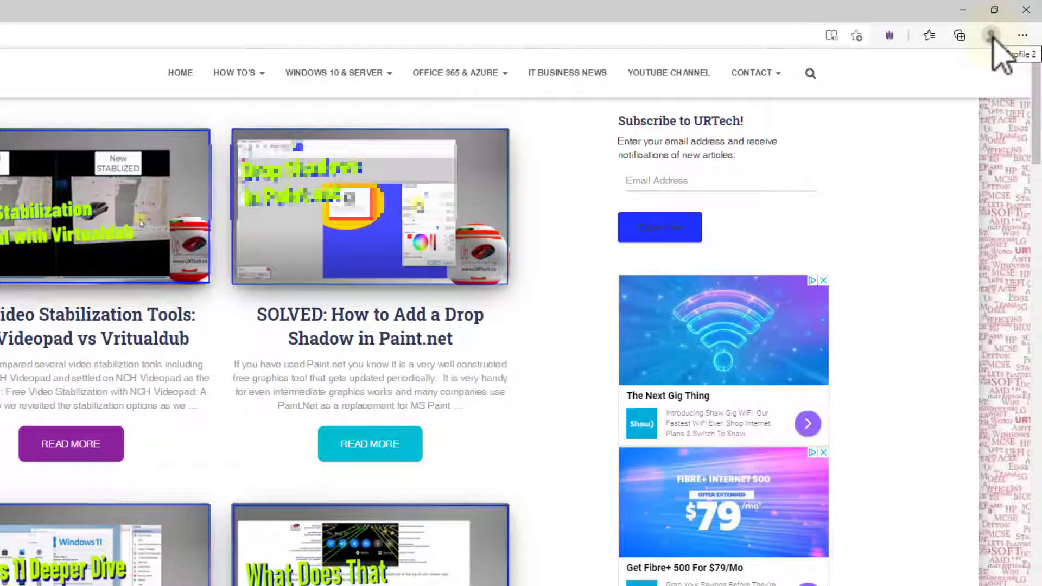
{"action": "left_click", "coordinate": [992, 36]}
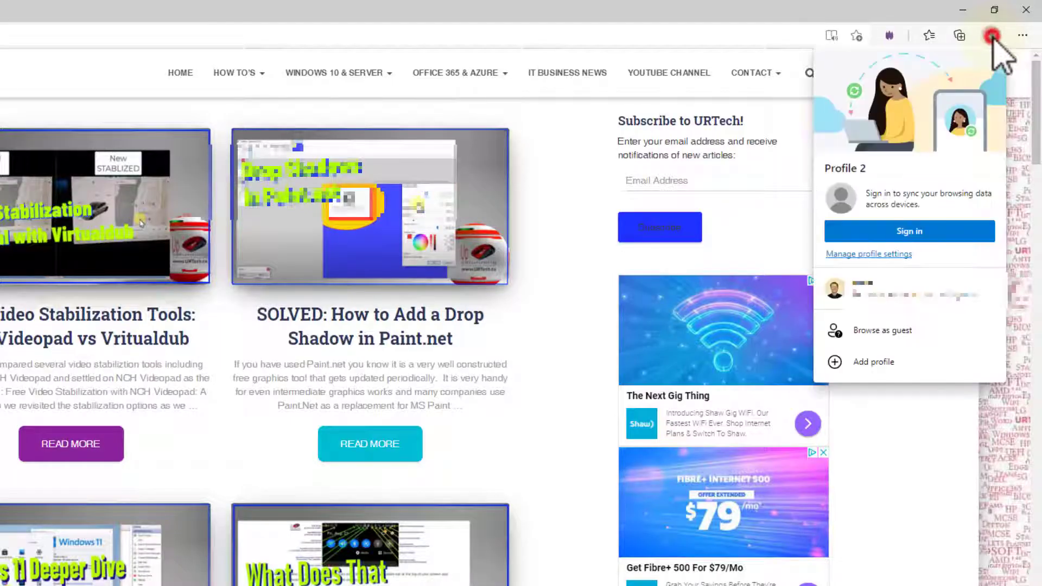
{"action": "left_click", "coordinate": [912, 233]}
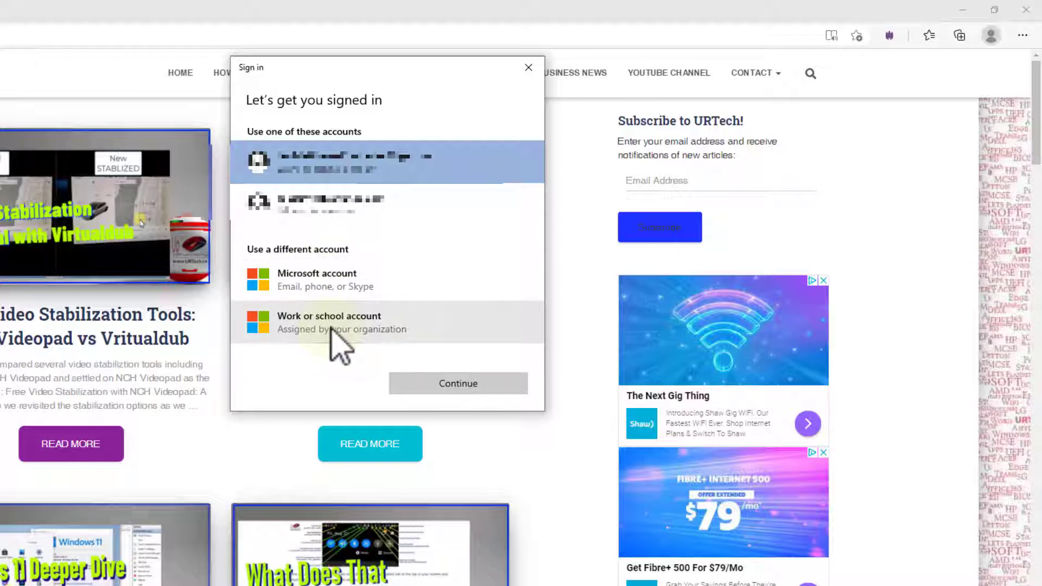
- Sign the new profile in with the work account's pasted email and password, staying signed in
{"action": "left_click", "coordinate": [327, 325]}
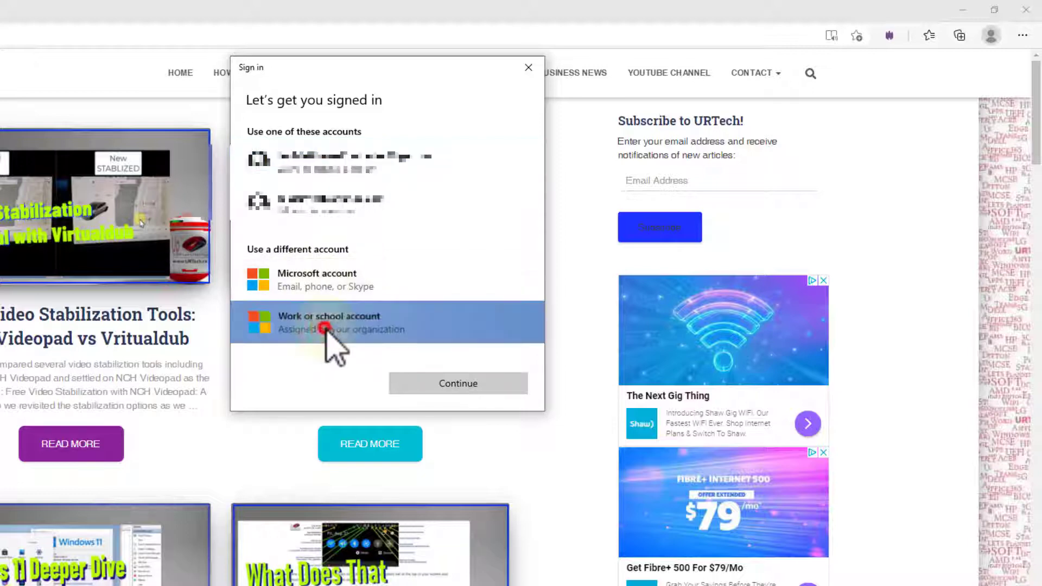
{"action": "left_click", "coordinate": [466, 383]}
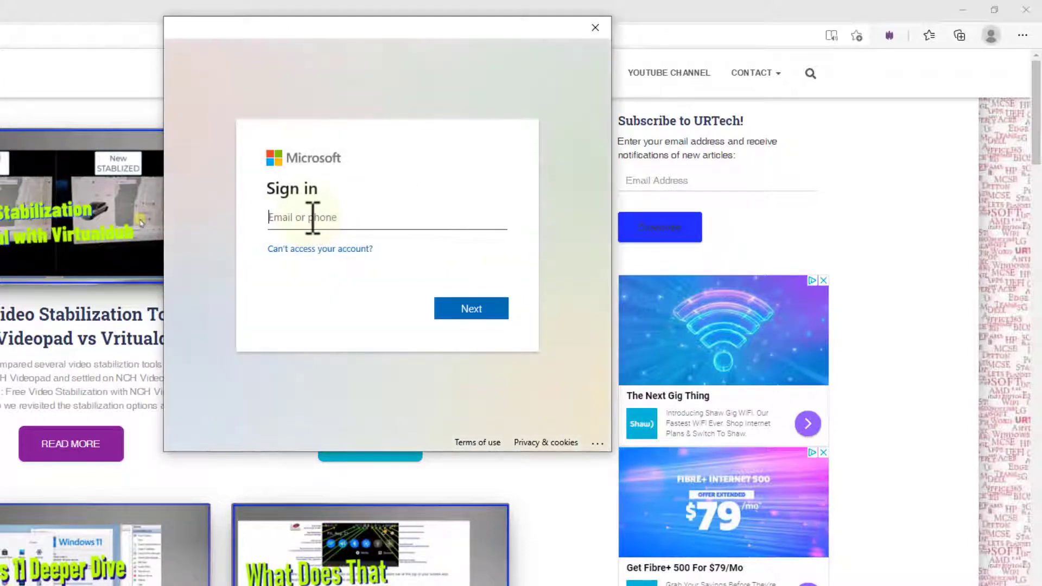
{"action": "key", "text": "ctrl+v"}
{"action": "key", "text": "Return"}
{"action": "key", "text": "ctrl+v"}
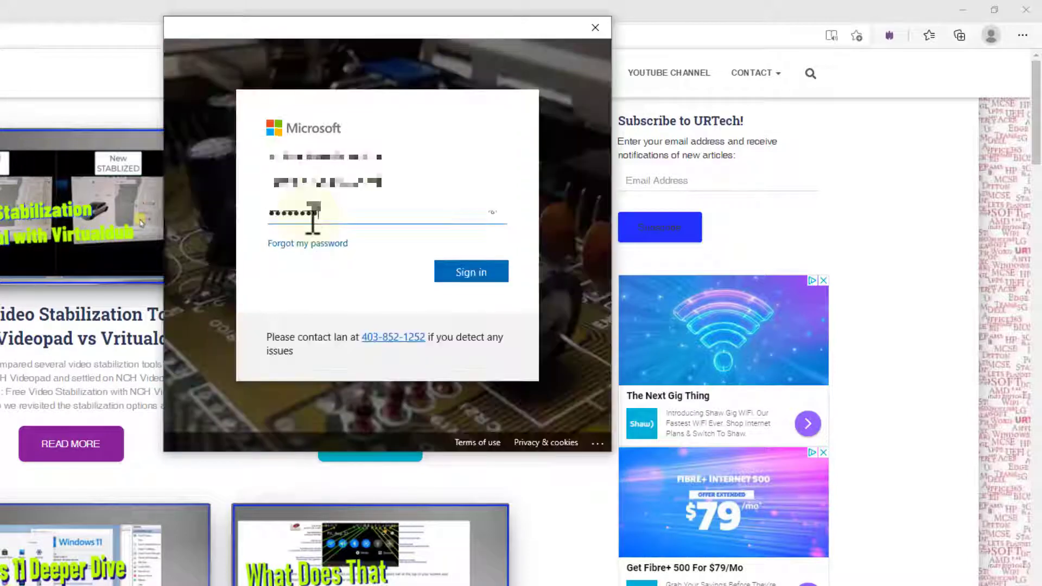
{"action": "key", "text": "Return"}
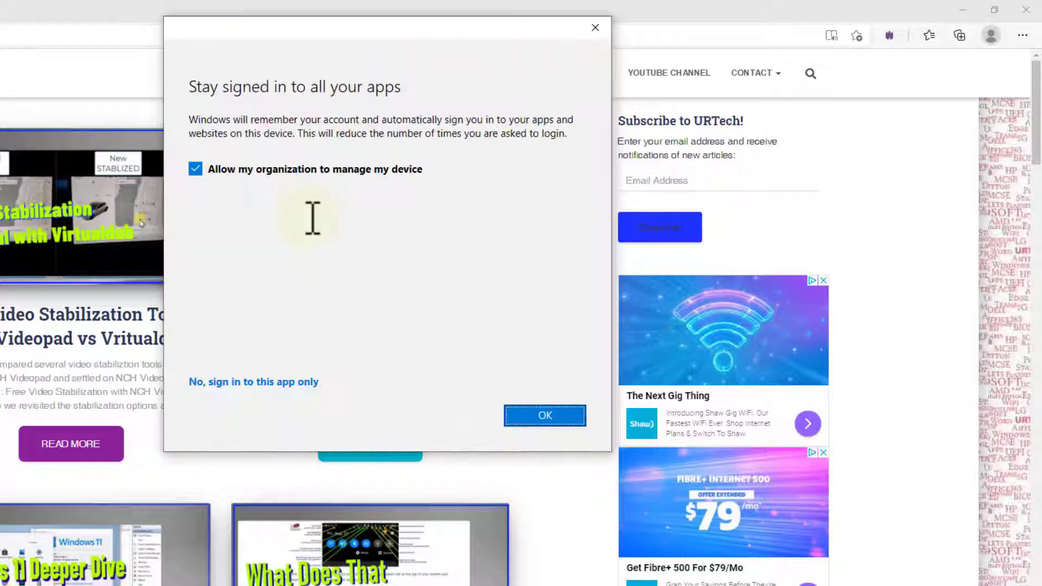
{"action": "left_click", "coordinate": [570, 408]}
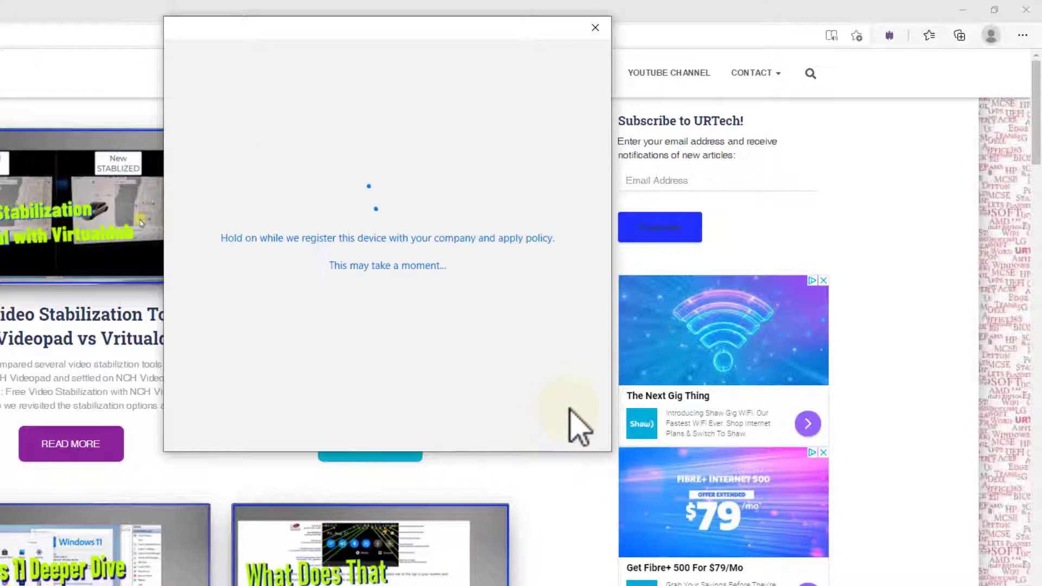
{"action": "left_click", "coordinate": [544, 417]}
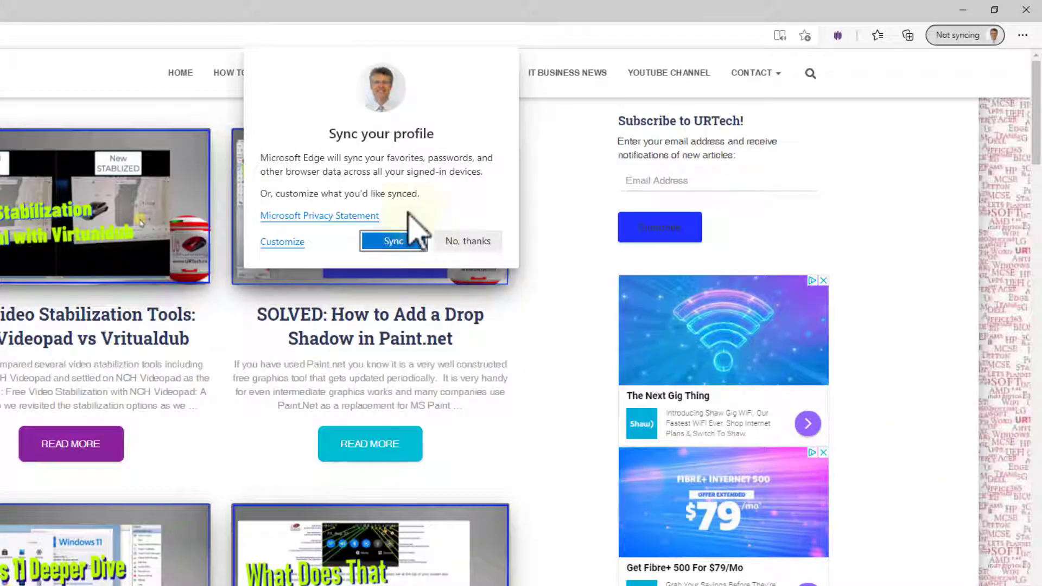
- Turn on sync for the new profile and navigate to portal.office.com
{"action": "left_click", "coordinate": [397, 240]}
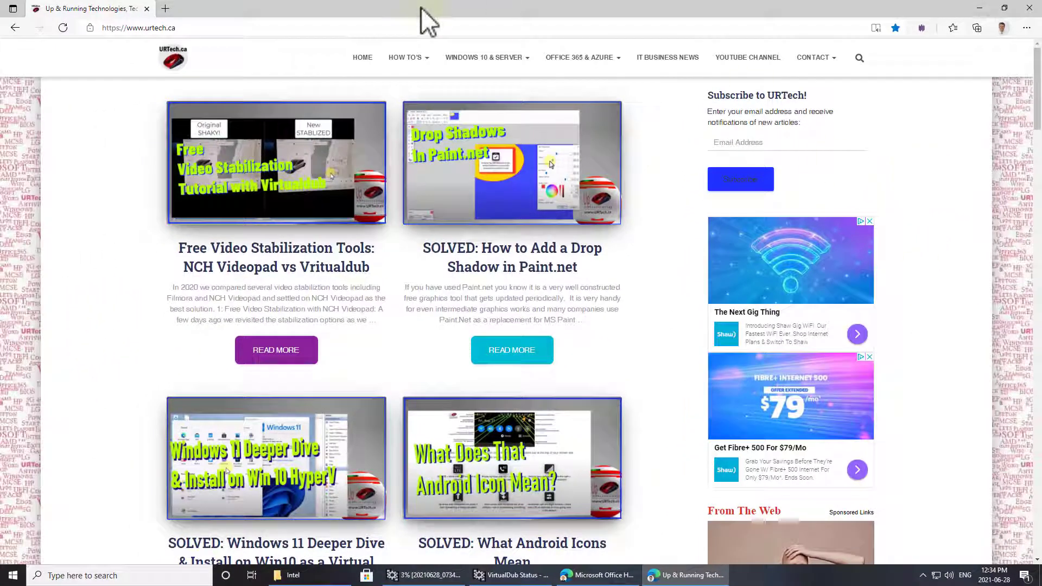
{"action": "left_click", "coordinate": [408, 28]}
{"action": "type", "text": "por"}
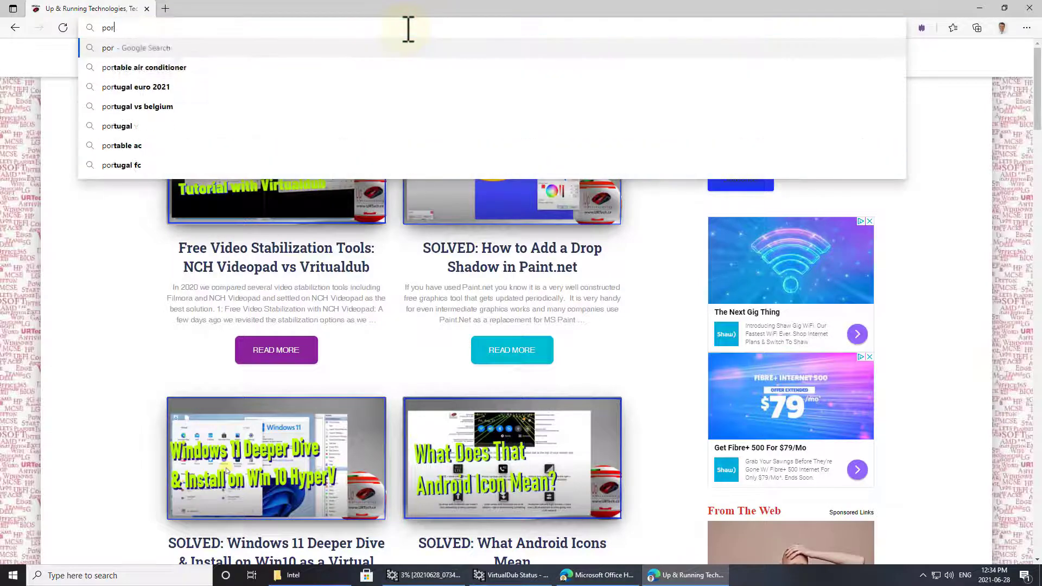
{"action": "type", "text": "tal.iff"}
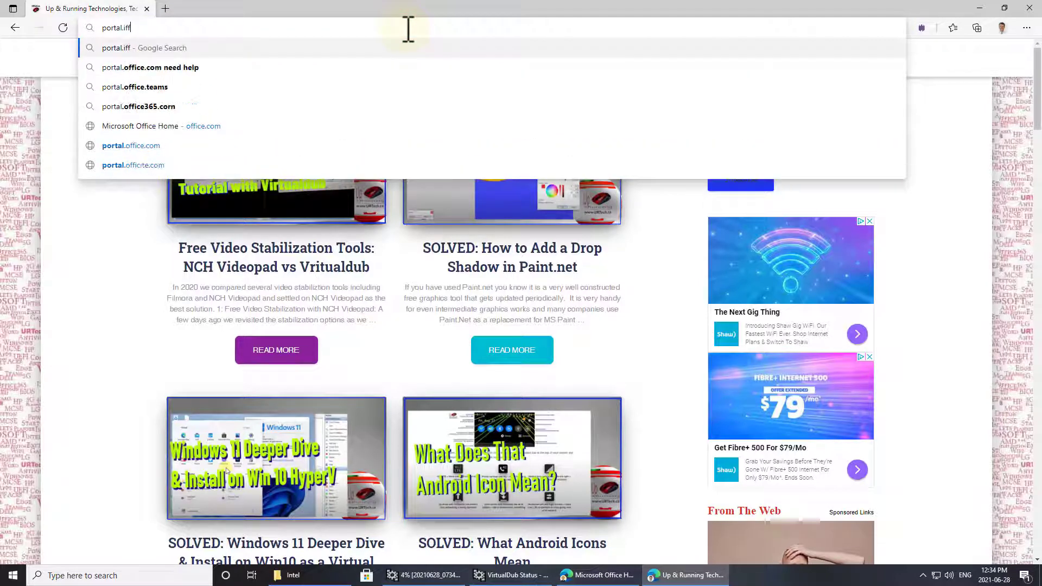
{"action": "key", "text": "BackSpace"}
{"action": "key", "text": "BackSpace"}
{"action": "key", "text": "BackSpace"}
{"action": "type", "text": "office.co"}
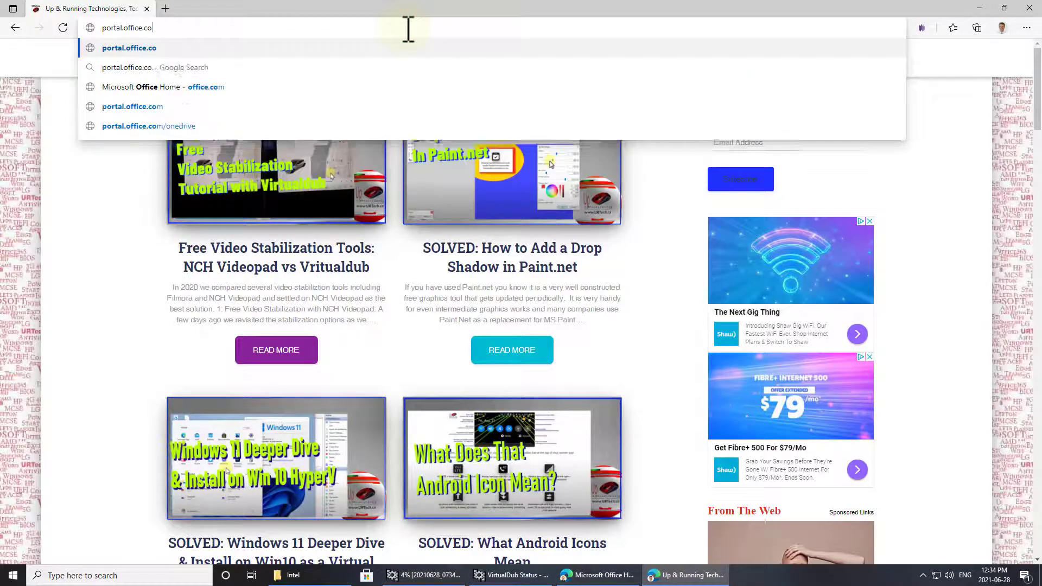
{"action": "type", "text": "m"}
{"action": "key", "text": "Return"}
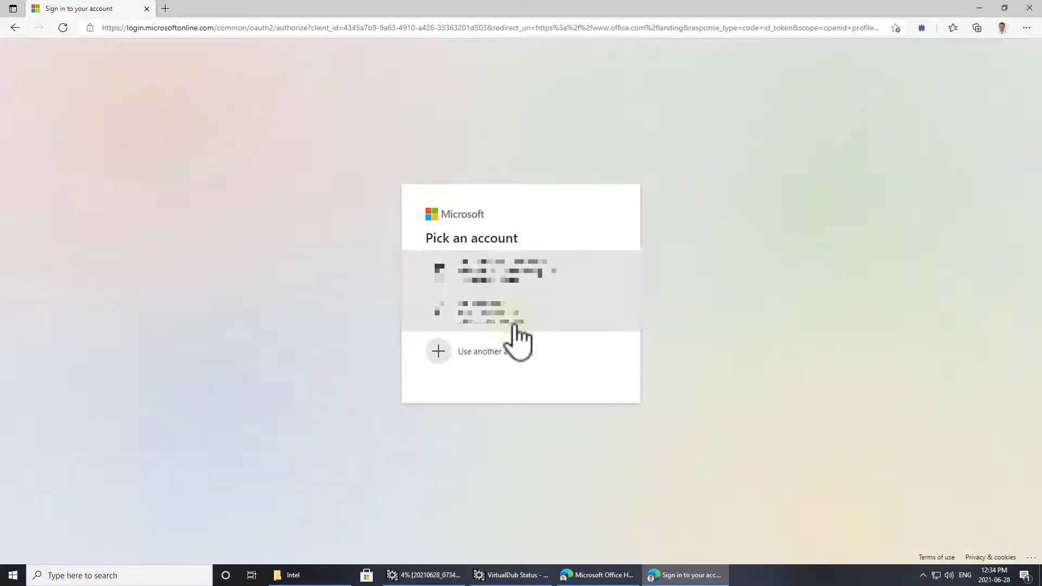
- Pick the second account on the Microsoft sign-in page to reach Office 365 home
{"action": "left_click", "coordinate": [511, 316]}
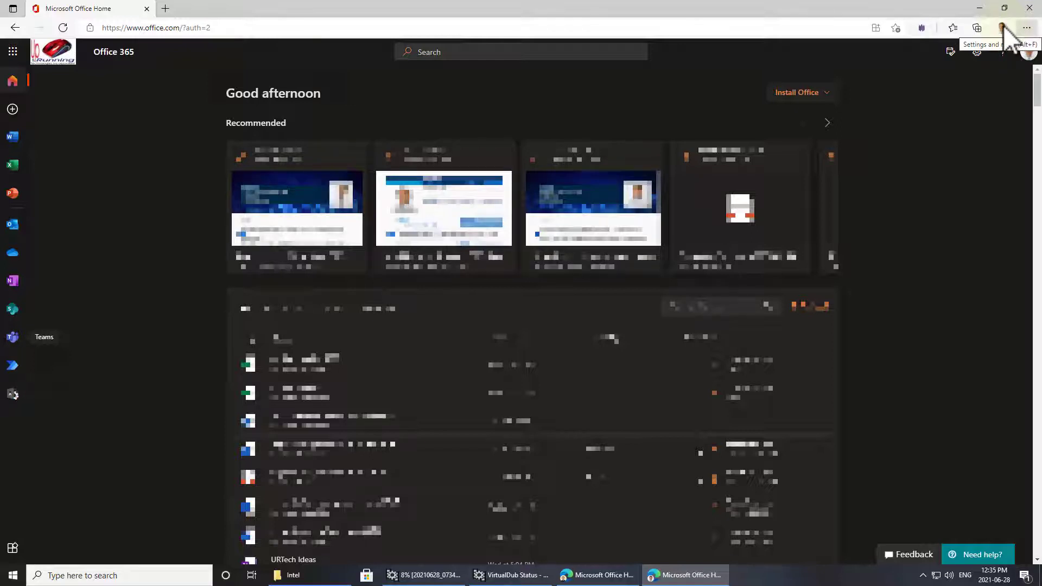
- Turn on History sync in the Work 2 profile's settings, then go back to Profiles
{"action": "left_click", "coordinate": [1003, 26]}
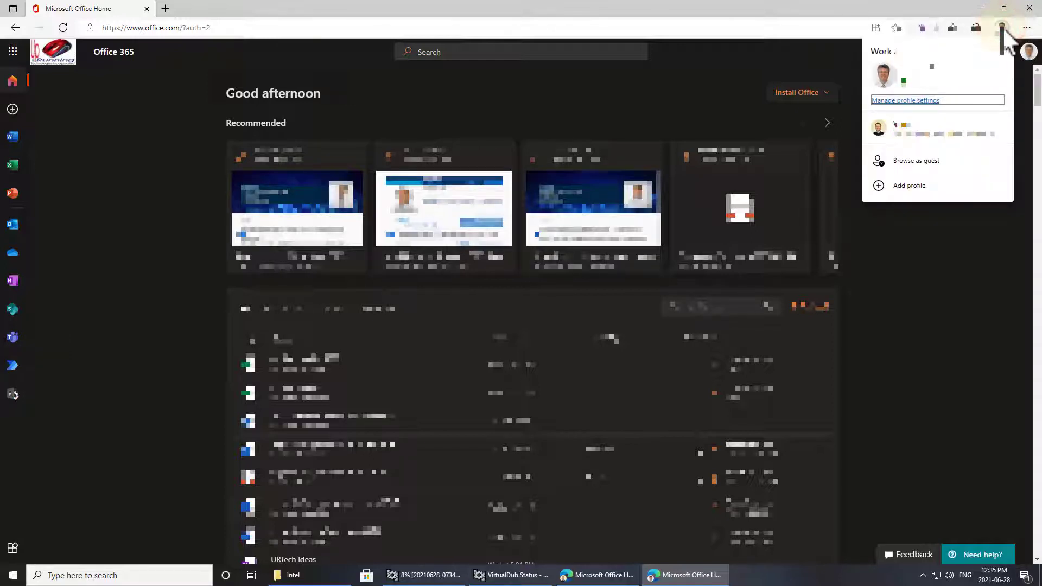
{"action": "left_click", "coordinate": [930, 101]}
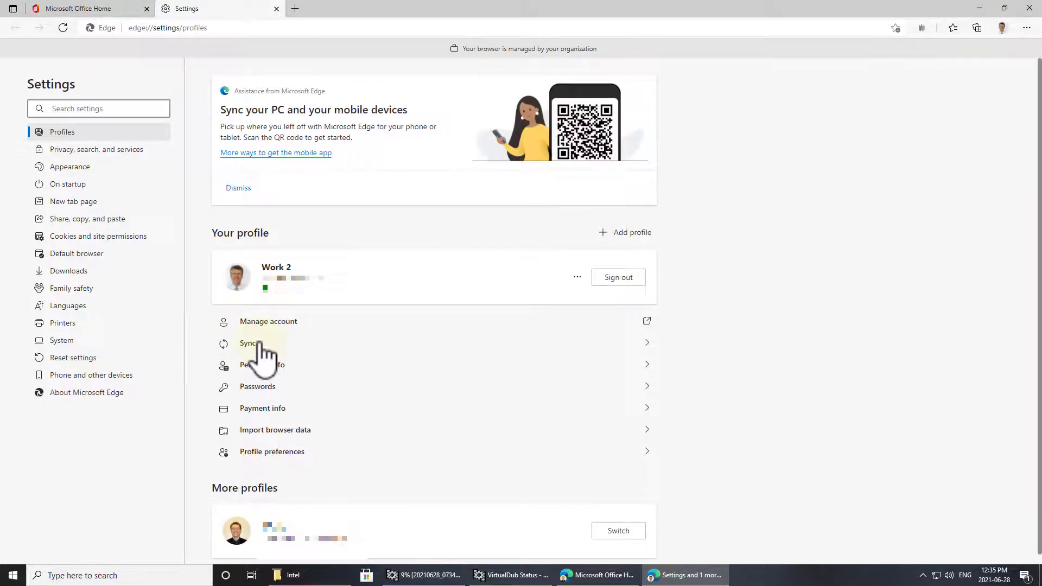
{"action": "left_click", "coordinate": [257, 342]}
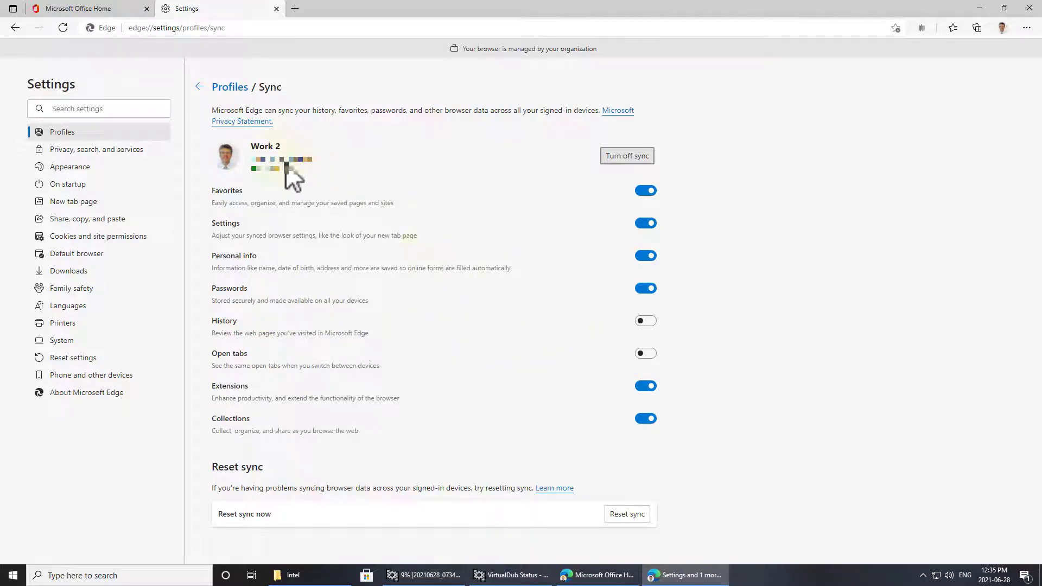
{"action": "left_click", "coordinate": [653, 323]}
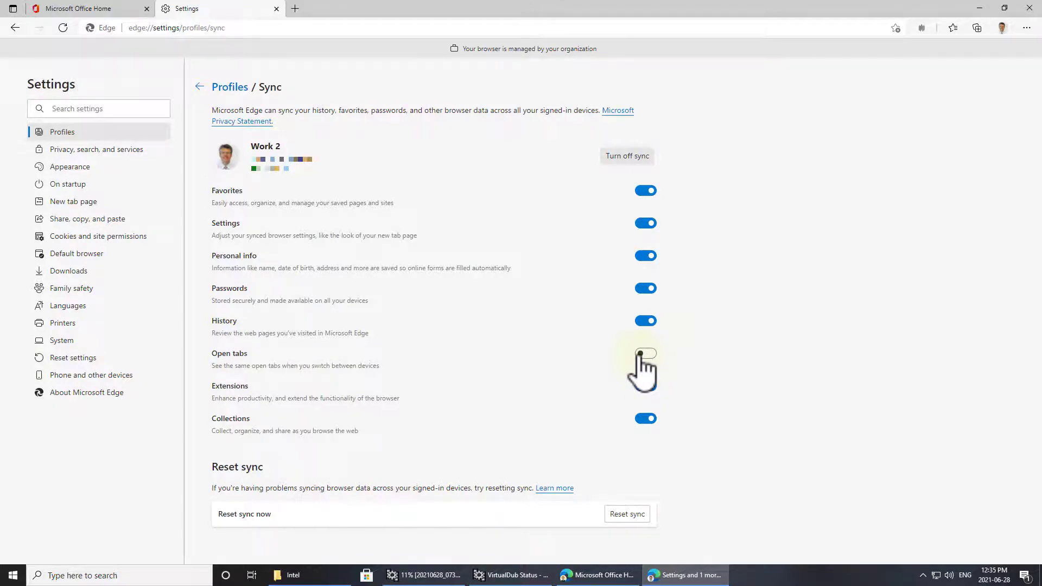
{"action": "left_click", "coordinate": [200, 86]}
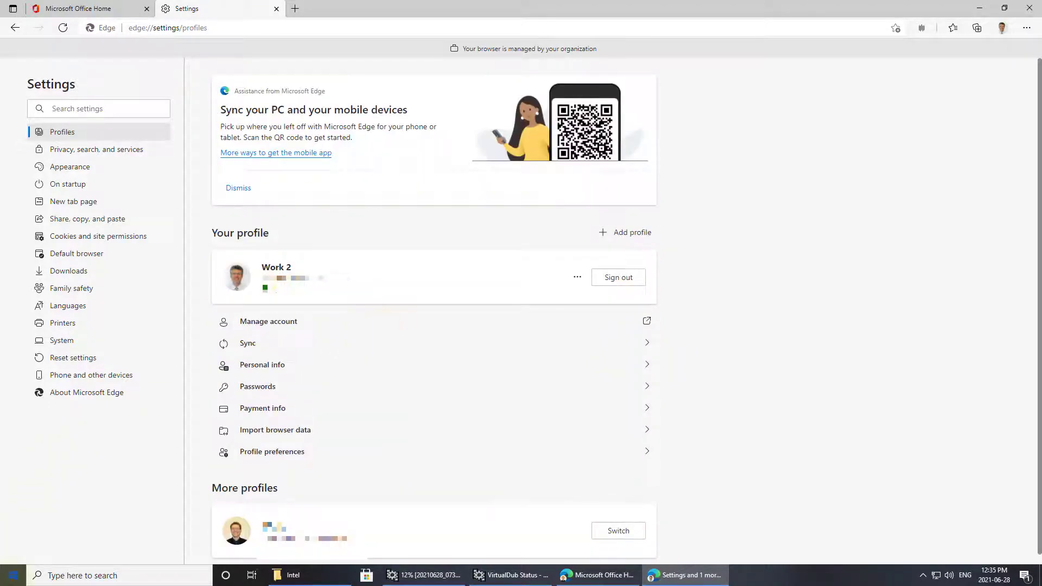
- Check the two work accounts under Windows Access work or school, then close Settings
{"action": "left_click", "coordinate": [12, 576]}
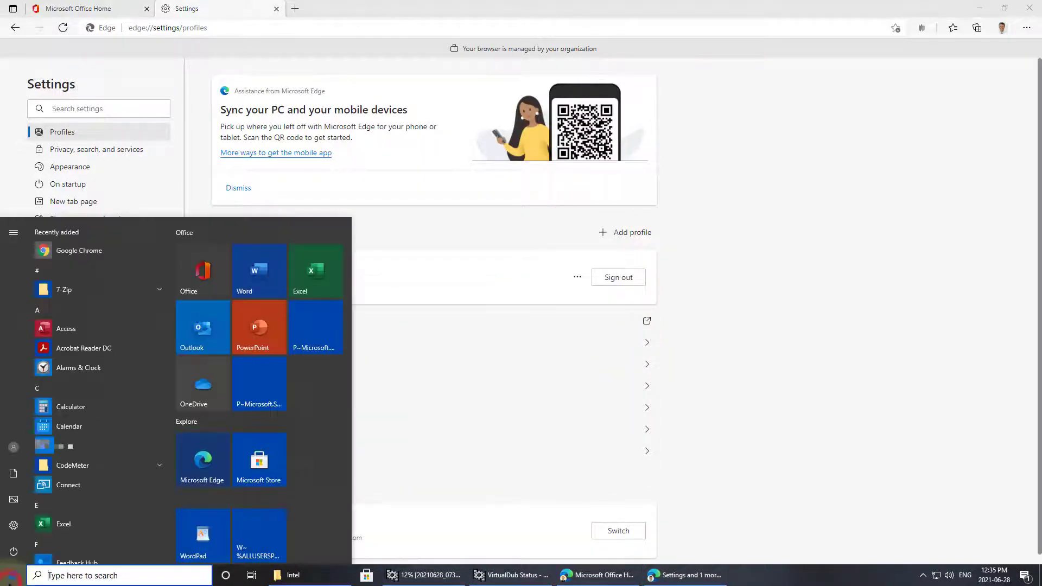
{"action": "left_click", "coordinate": [14, 447]}
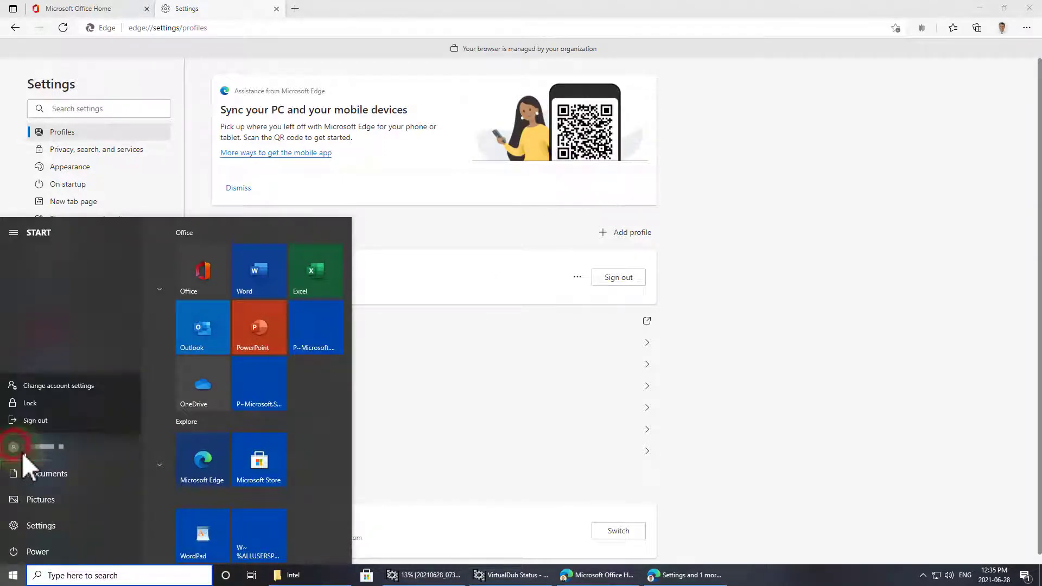
{"action": "left_click", "coordinate": [59, 386]}
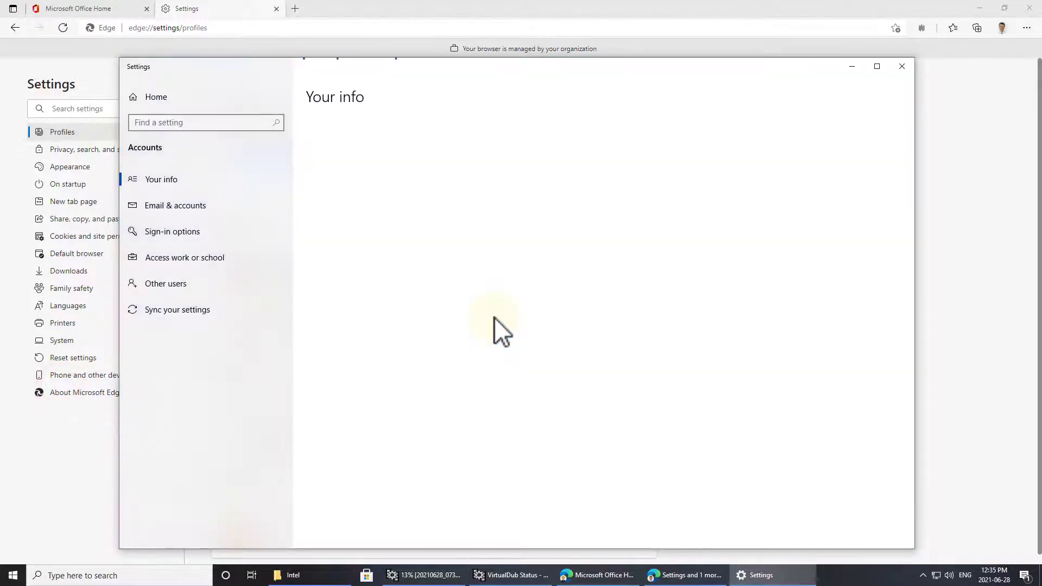
{"action": "left_click", "coordinate": [201, 259]}
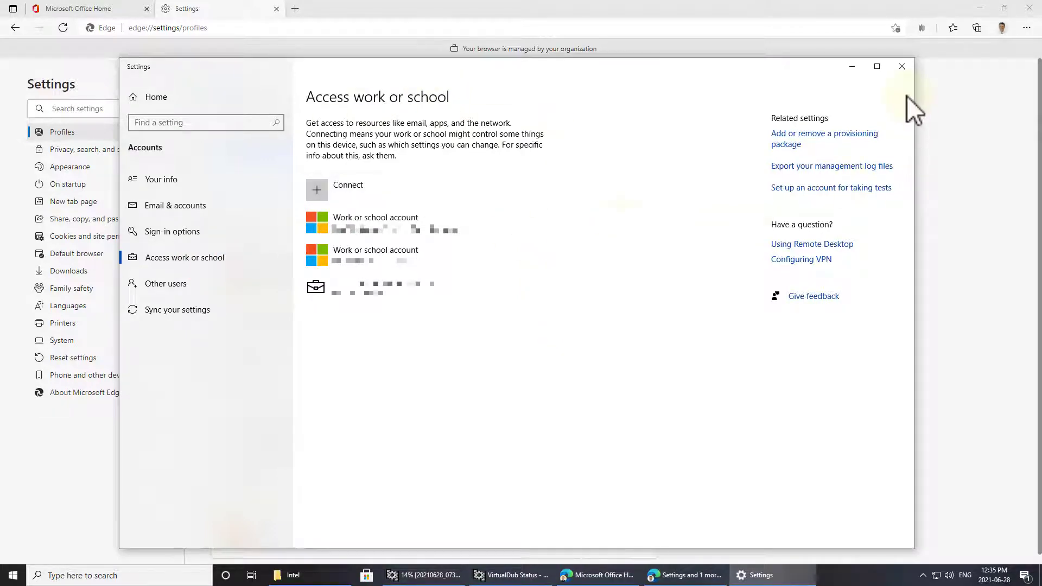
{"action": "left_click", "coordinate": [902, 66]}
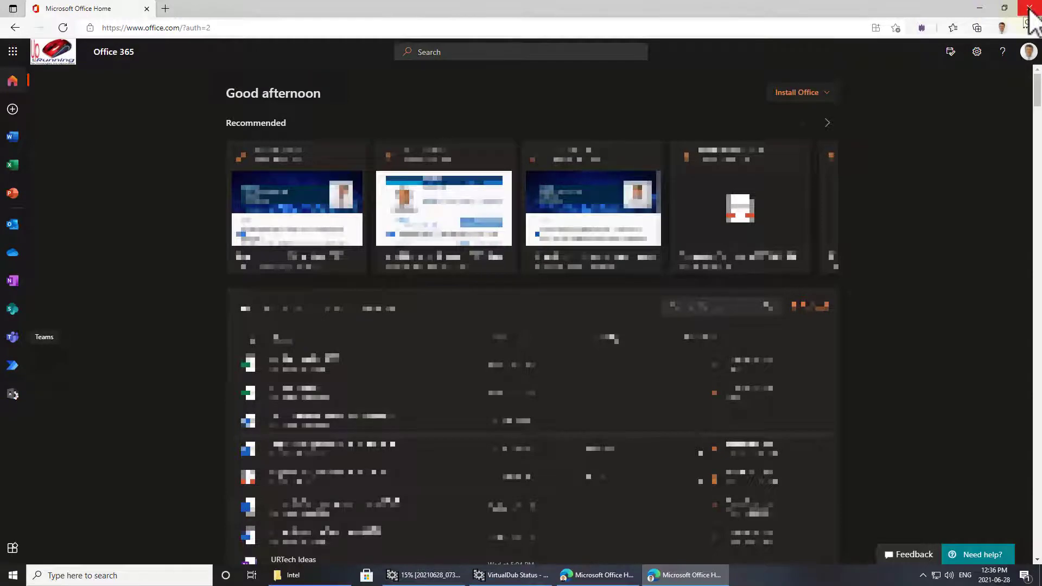
- Close this profile's Office Home window, load portal.office.com in the other window, and open the profile switcher
{"action": "left_click", "coordinate": [1030, 8]}
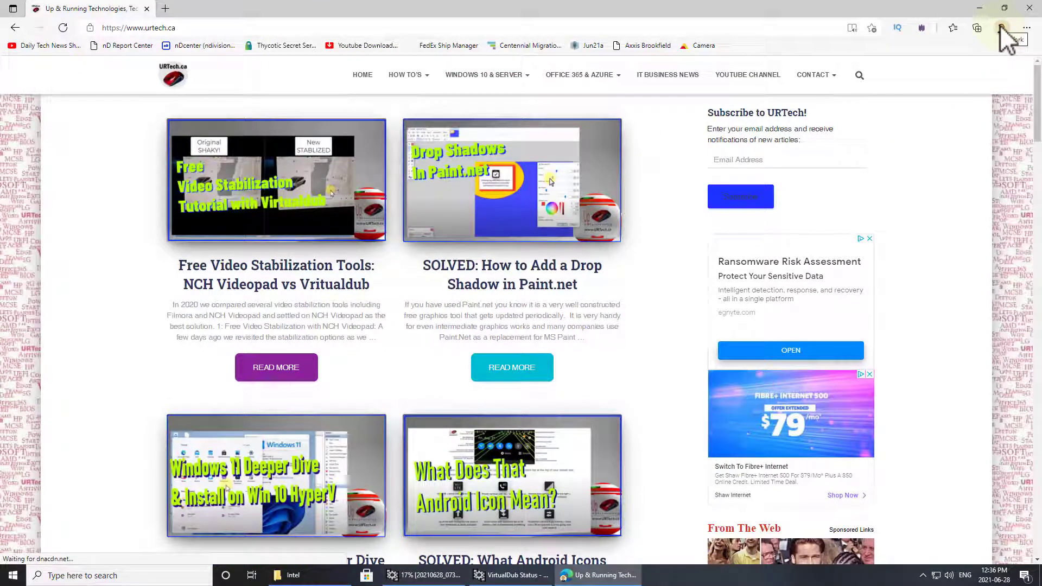
{"action": "left_click", "coordinate": [405, 27]}
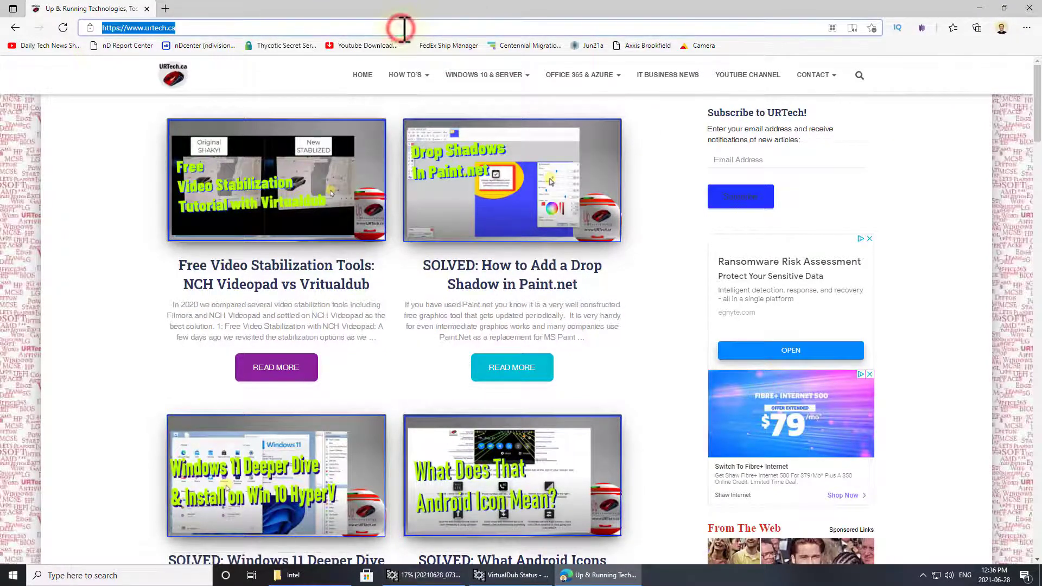
{"action": "type", "text": "port"}
{"action": "key", "text": "Return"}
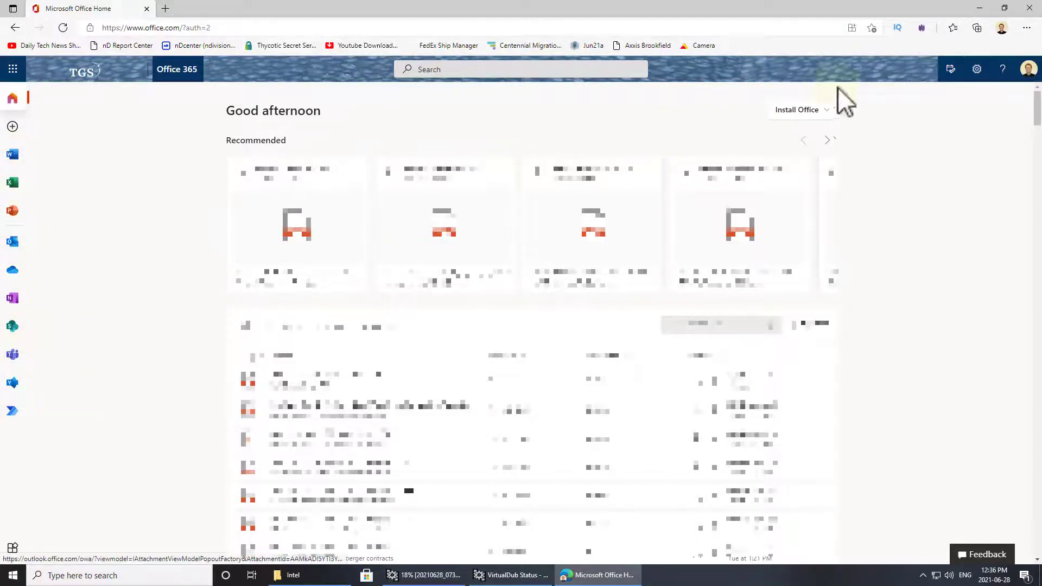
{"action": "left_click", "coordinate": [1001, 28]}
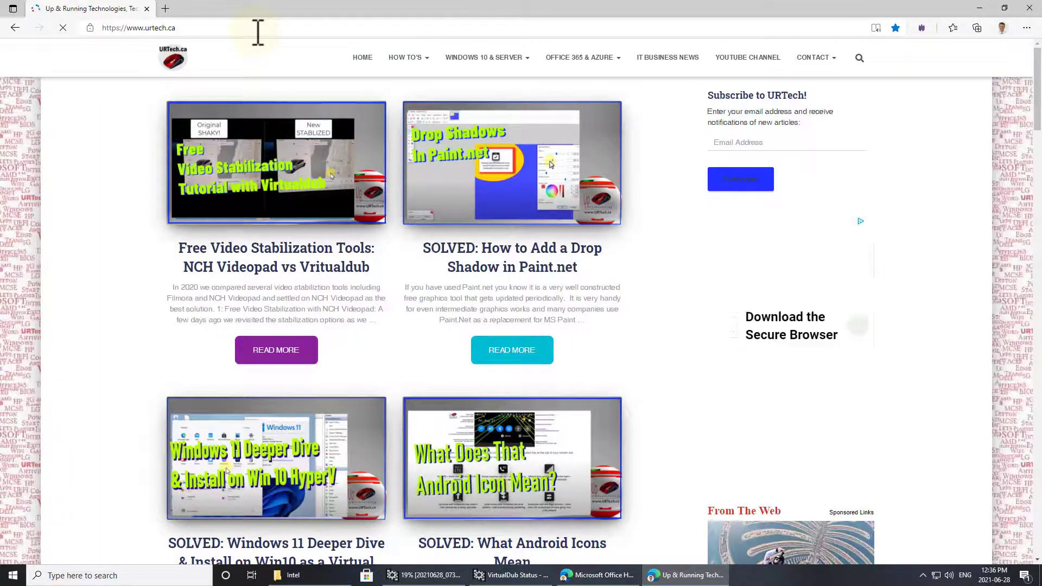
- Load portal.office.com in the Work 2 window
{"action": "left_click", "coordinate": [551, 33]}
{"action": "type", "text": "po"}
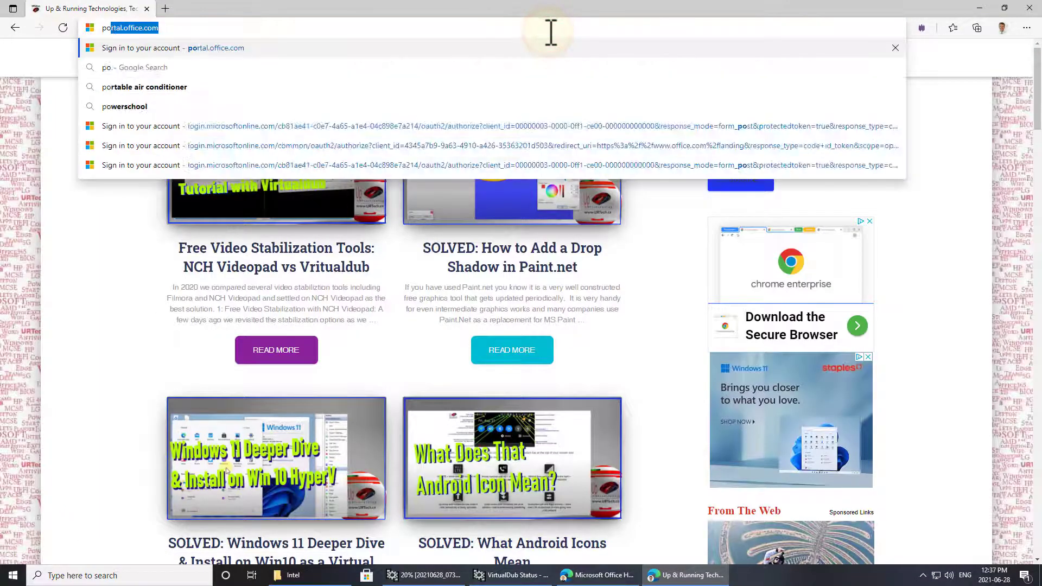
{"action": "type", "text": "rt"}
{"action": "key", "text": "Return"}
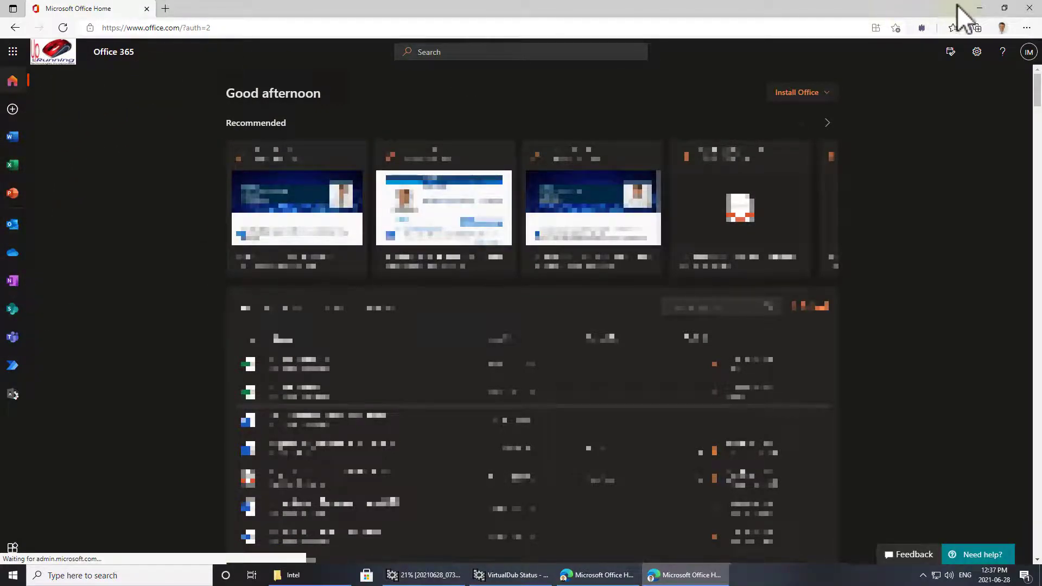
- Confirm the window uses the Work 2 profile and check both Office Home windows on the taskbar
{"action": "left_click", "coordinate": [1002, 28]}
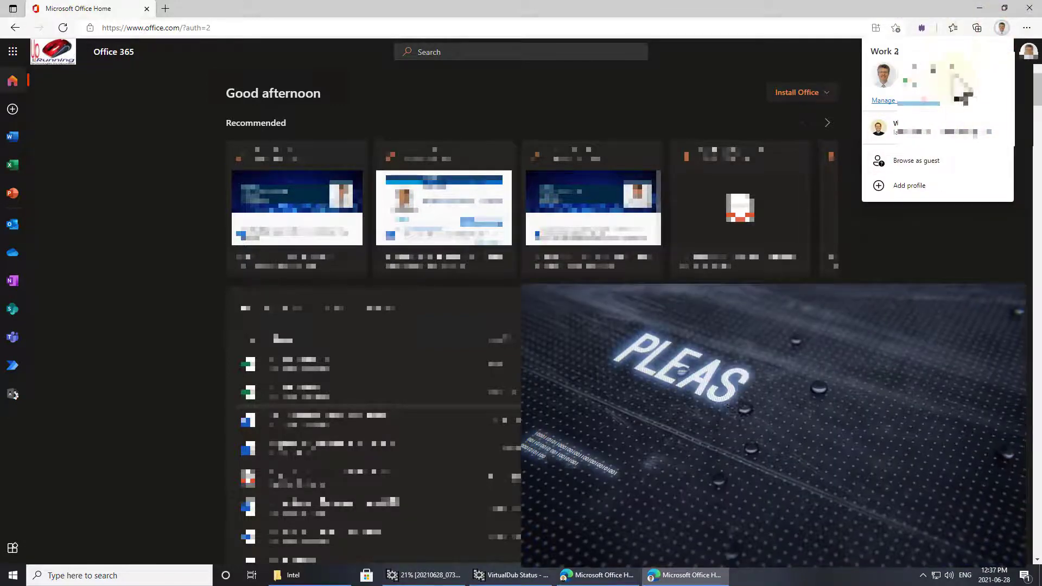
{"action": "left_click", "coordinate": [955, 241]}
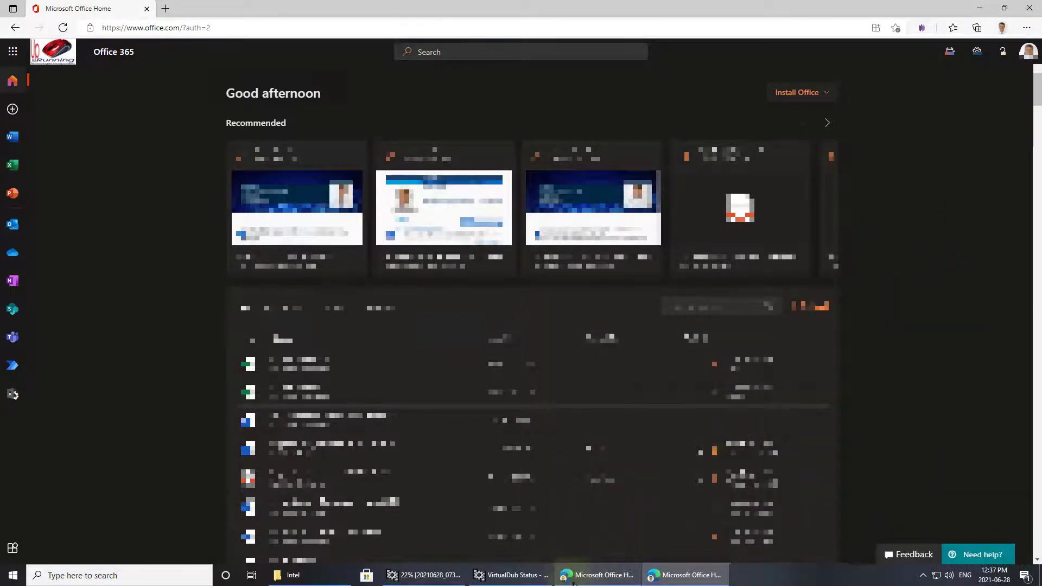
{"action": "mouse_move", "coordinate": [564, 579]}
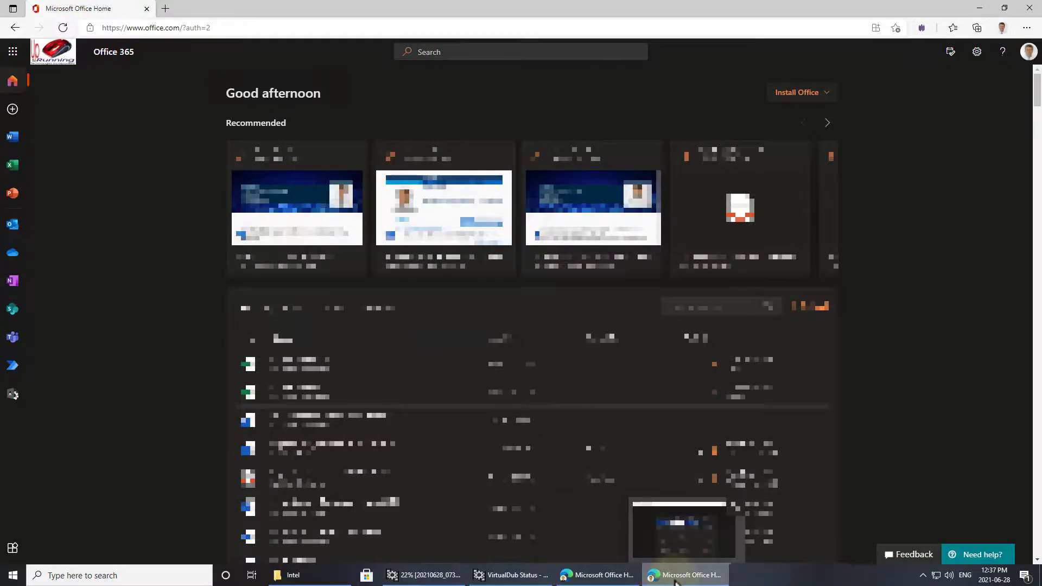